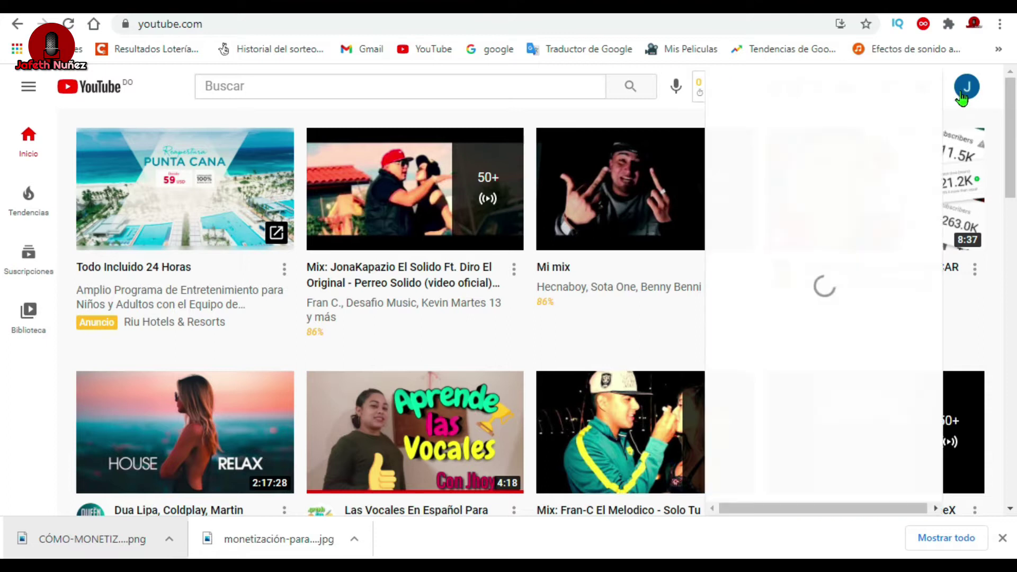
left_click(967, 93)
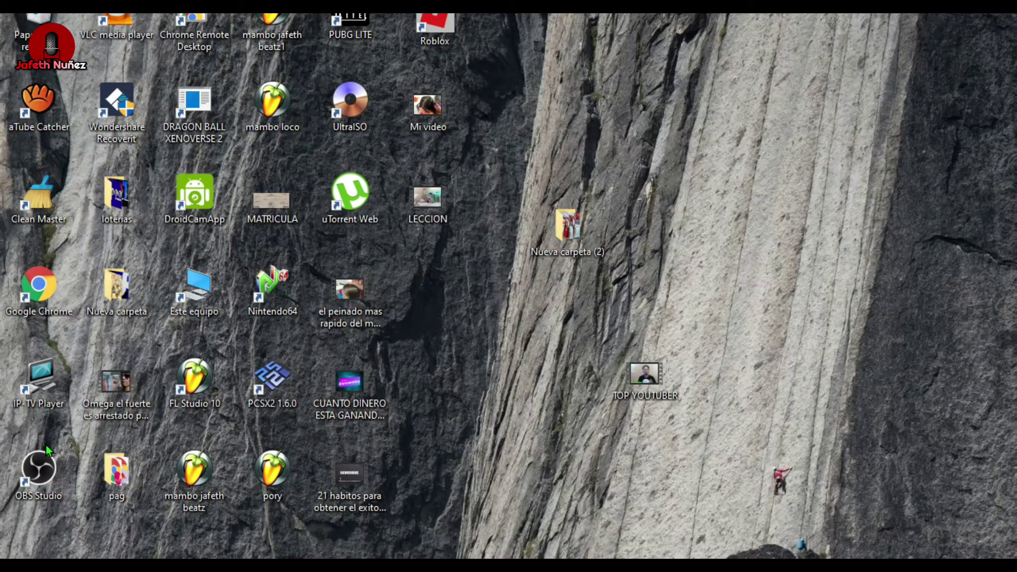
Step: Launch OBS Studio from the desktop with administrator rights
left_click(43, 471)
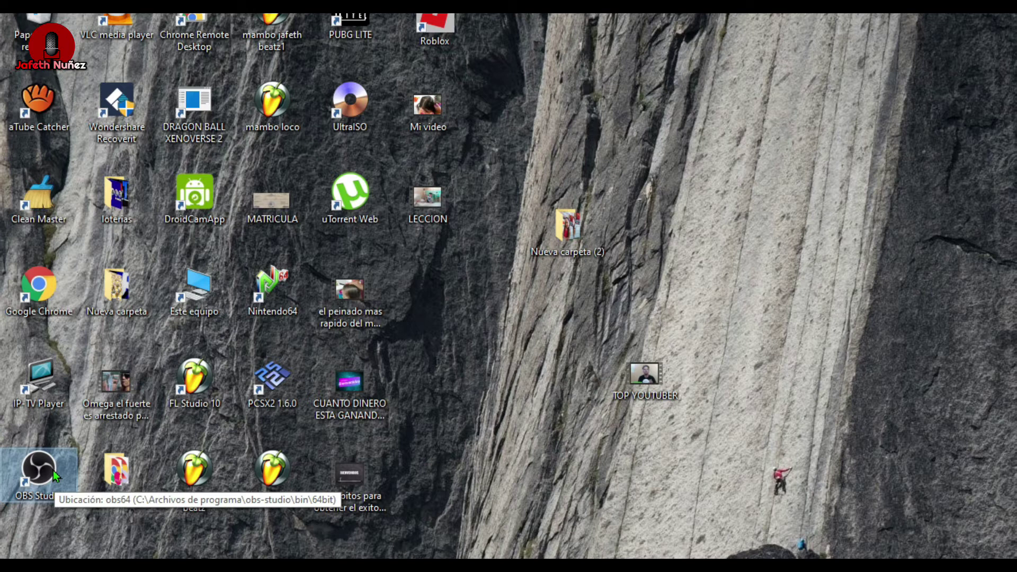
right_click(53, 470)
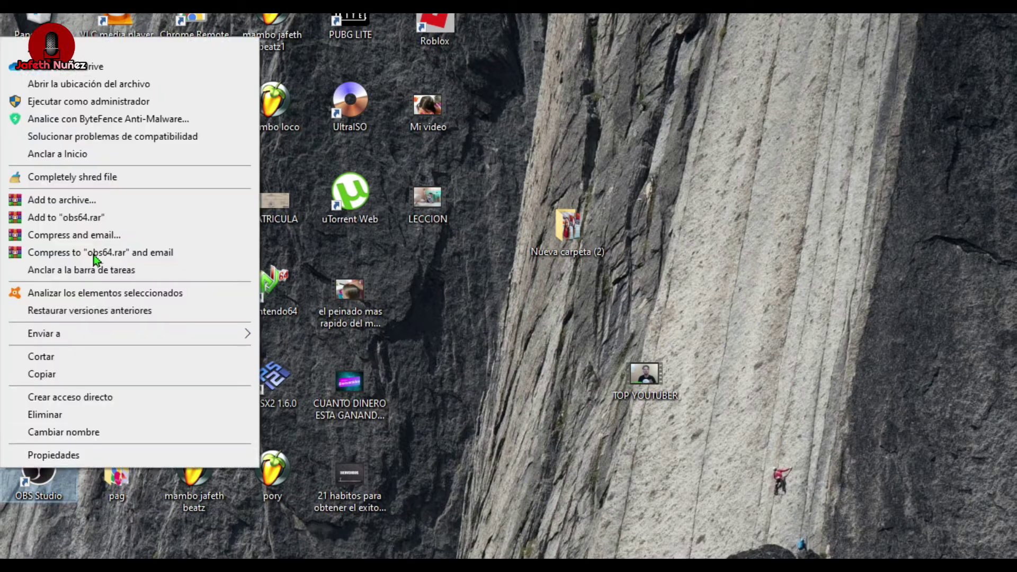
left_click(101, 101)
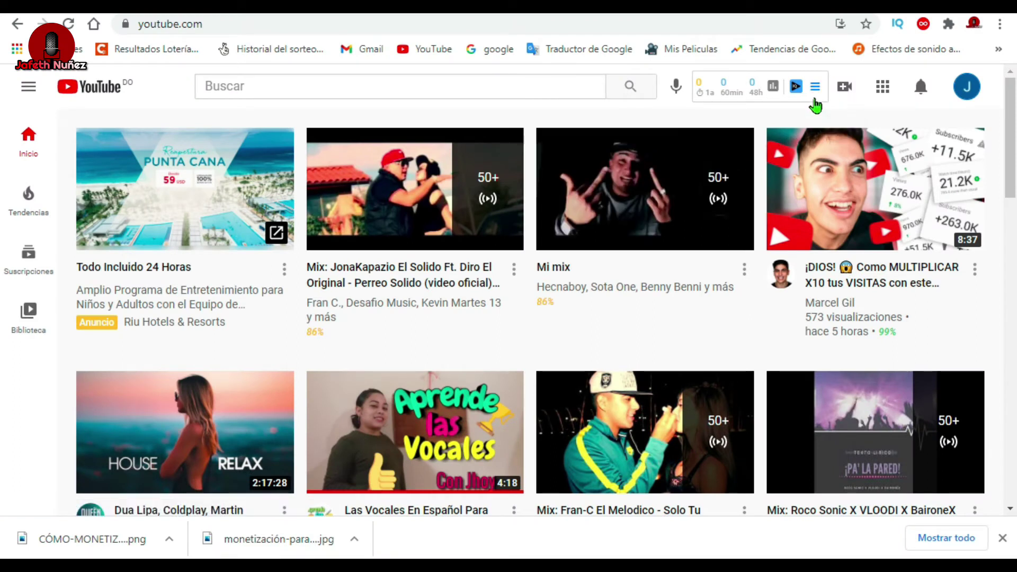
Step: Switch to YouTube in Chrome, open the live control room and start scheduling a new stream
left_click(845, 88)
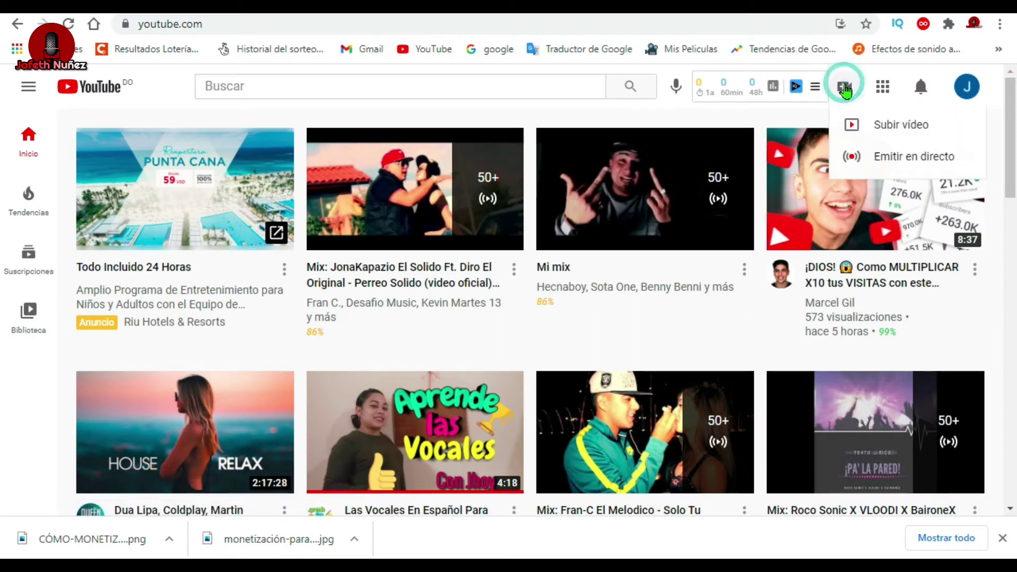
left_click(889, 158)
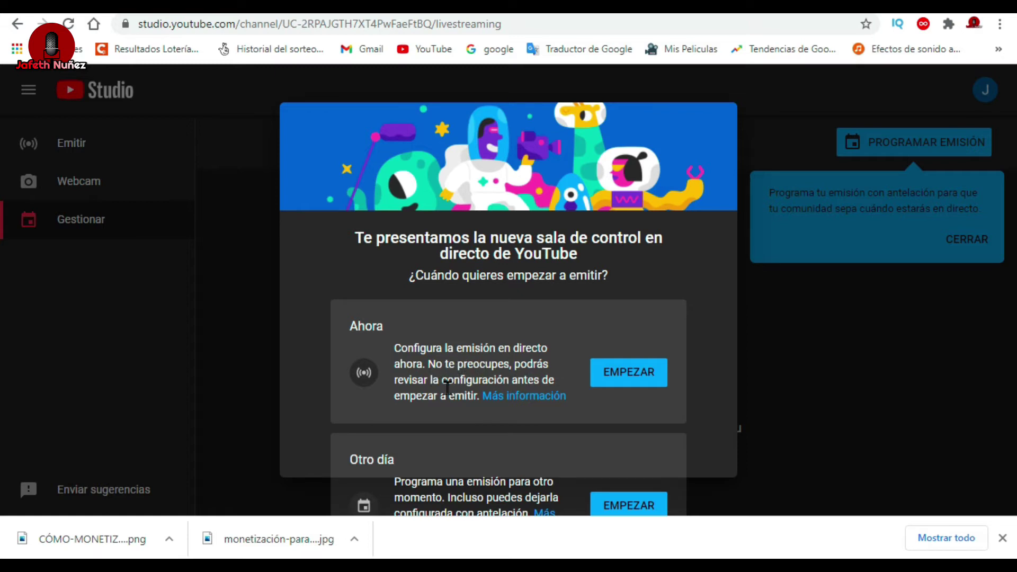
left_click(421, 397)
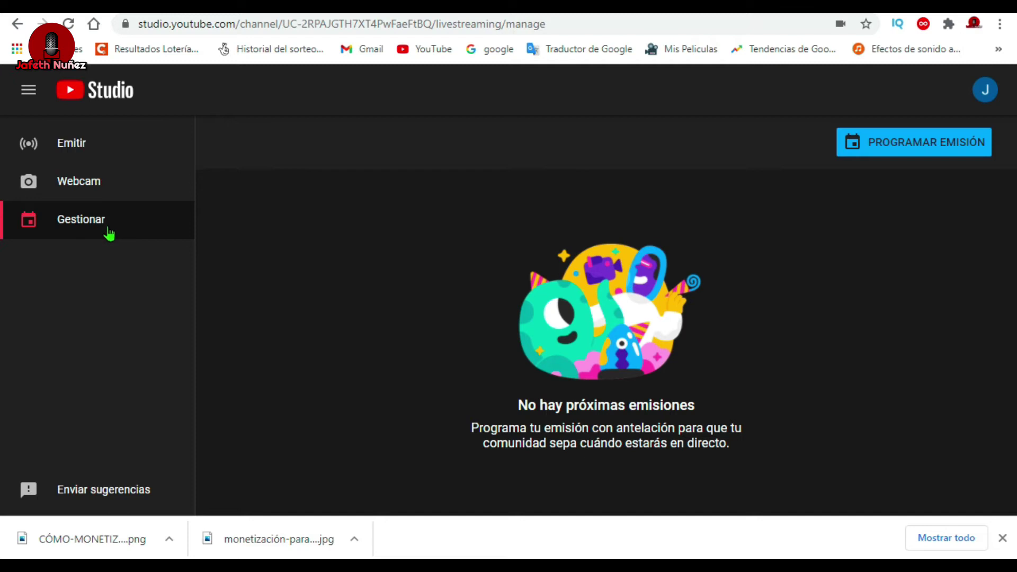
left_click(908, 156)
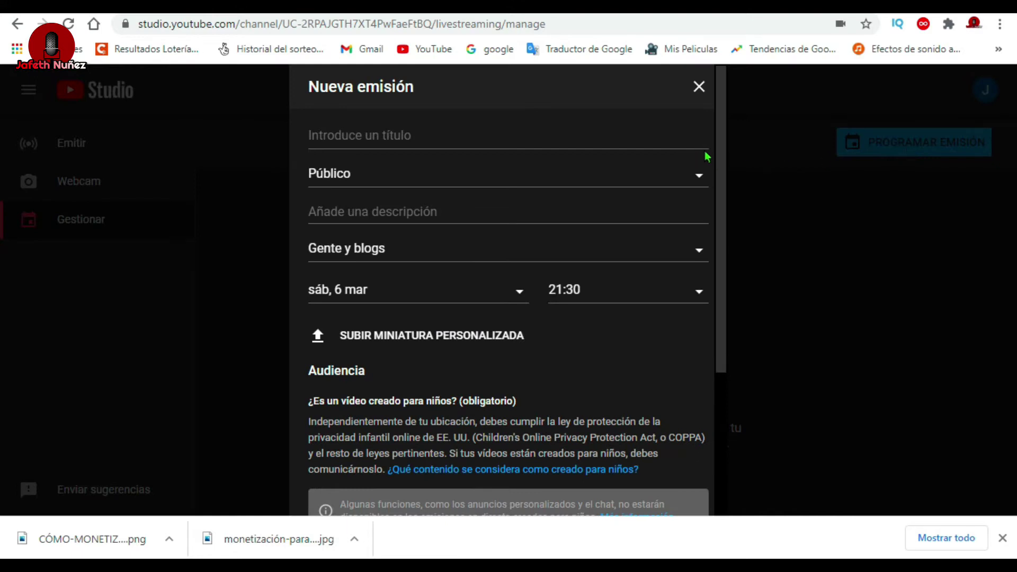
Step: Fill in the new stream's details with the title "gyyuu", the description "yttr" and the category Deportes
mouse_move(723, 160)
left_mouse_down()
mouse_move(727, 192)
mouse_move(727, 143)
left_mouse_up()
left_click(387, 138)
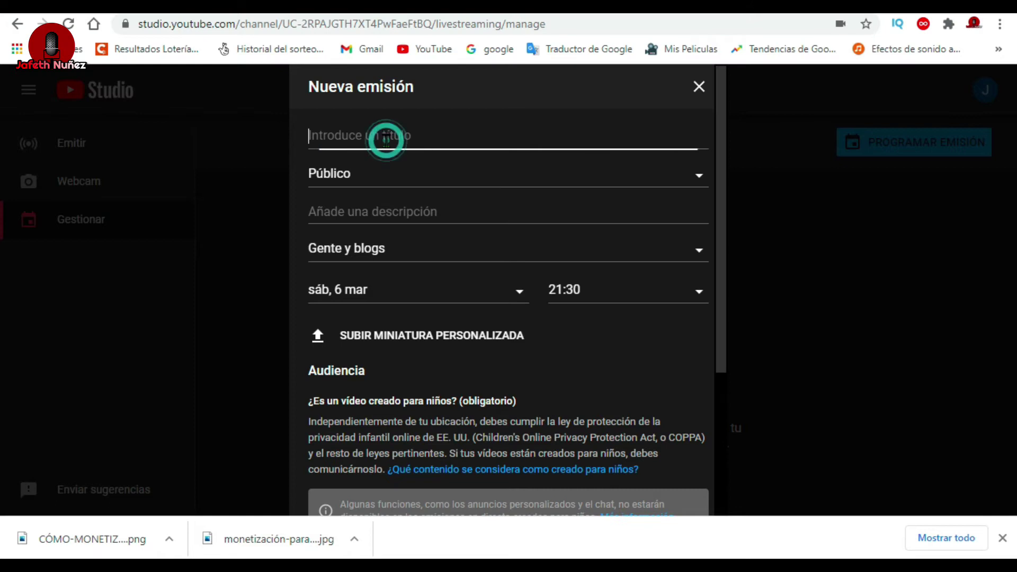
type("gyyuu")
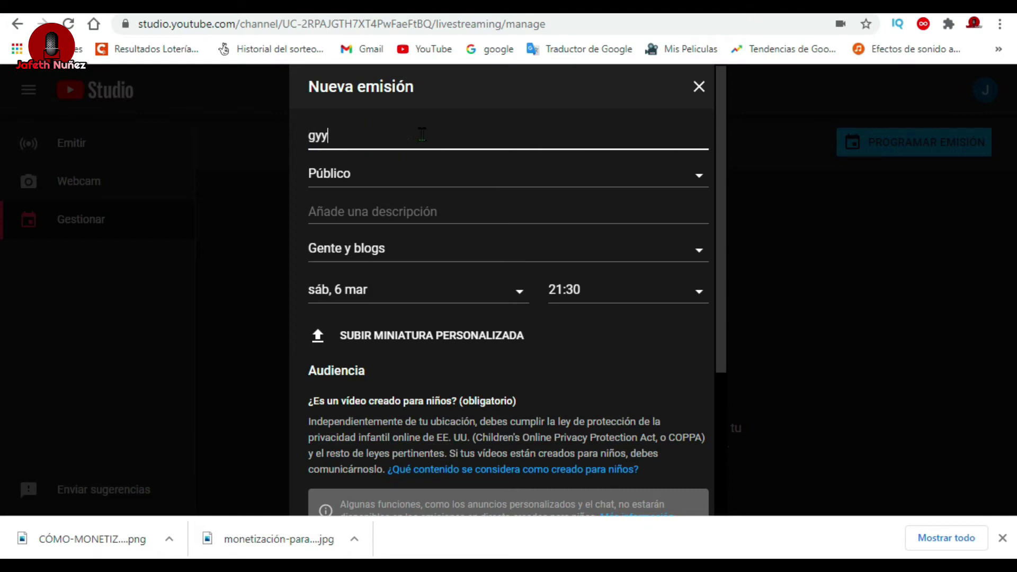
left_click(416, 210)
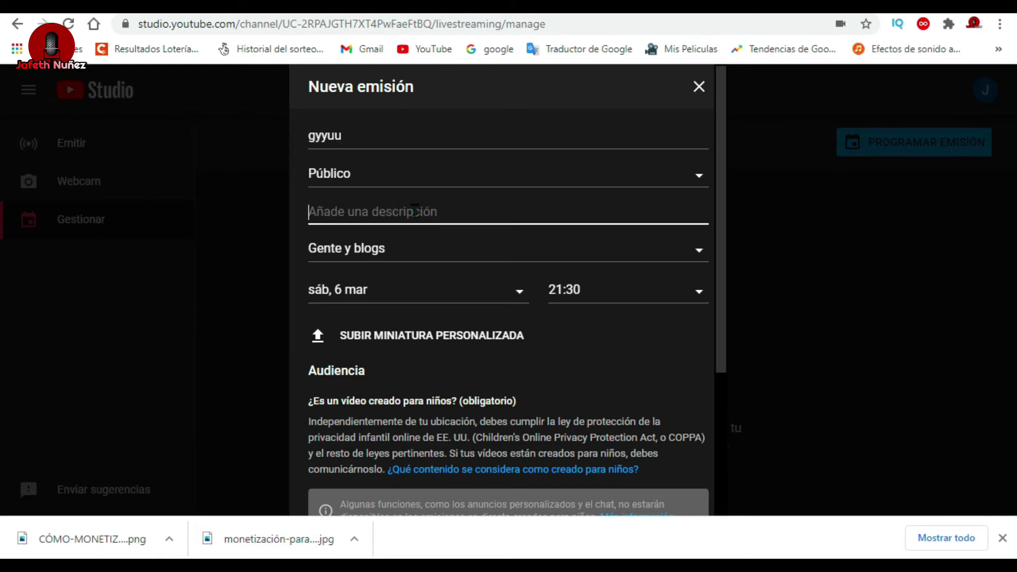
type("yttr")
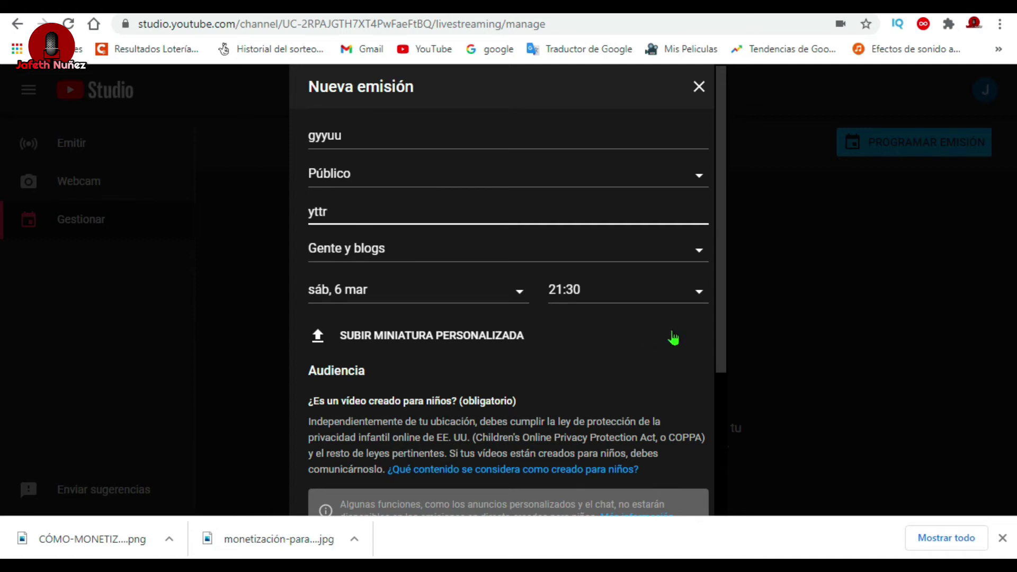
left_click(702, 254)
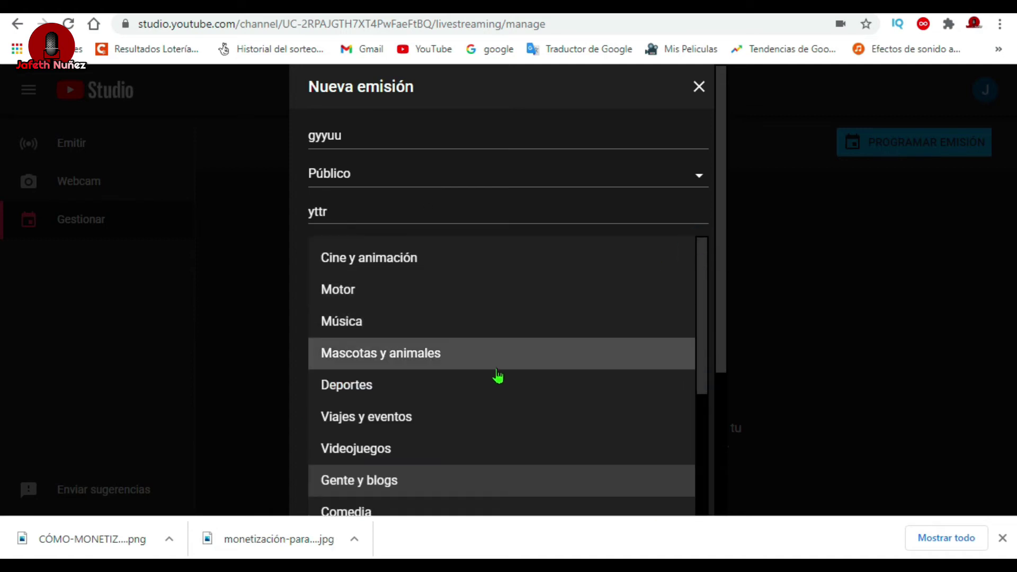
left_click(500, 377)
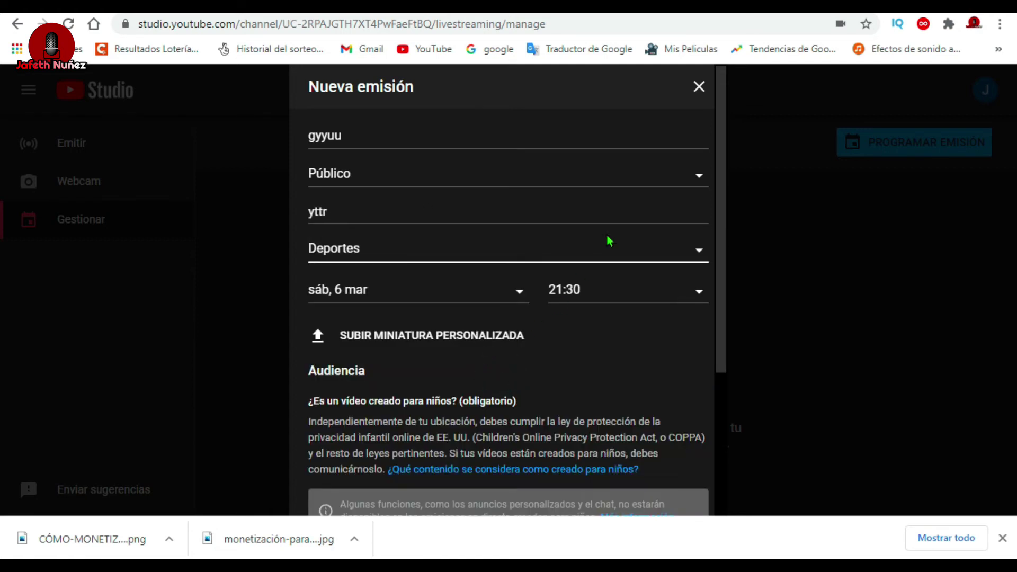
left_click(520, 291)
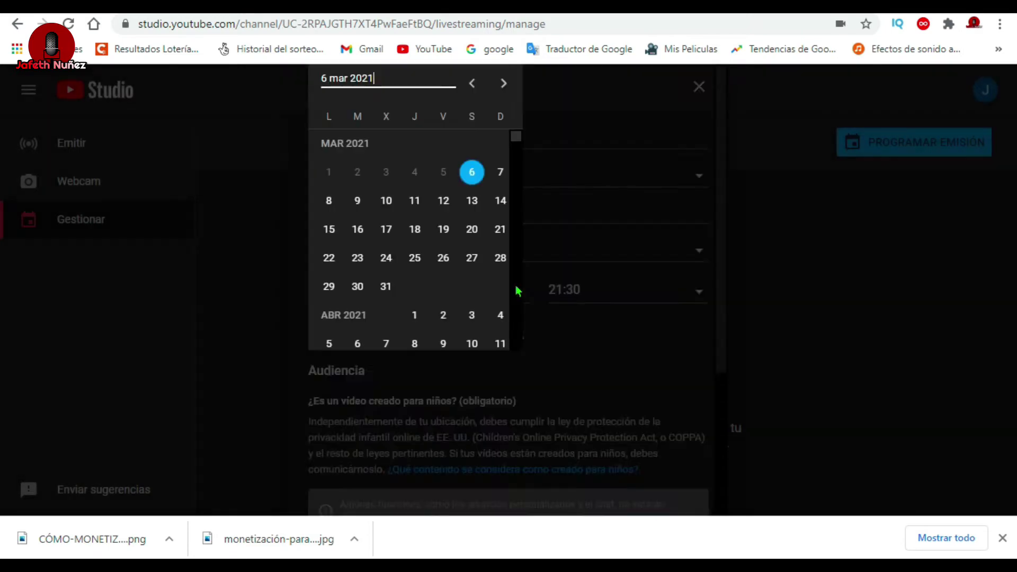
left_click(589, 376)
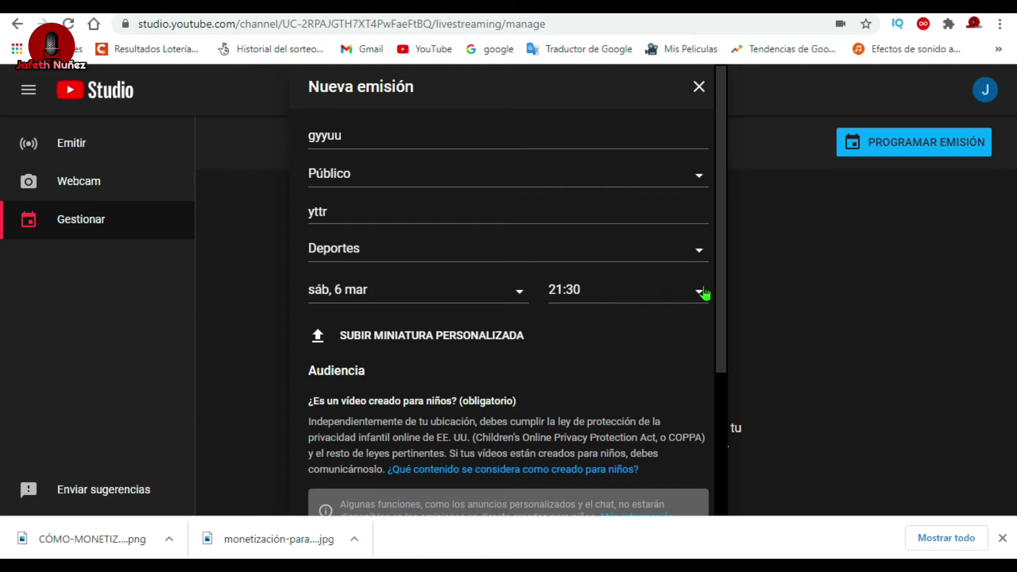
left_click_drag(717, 286, 720, 328)
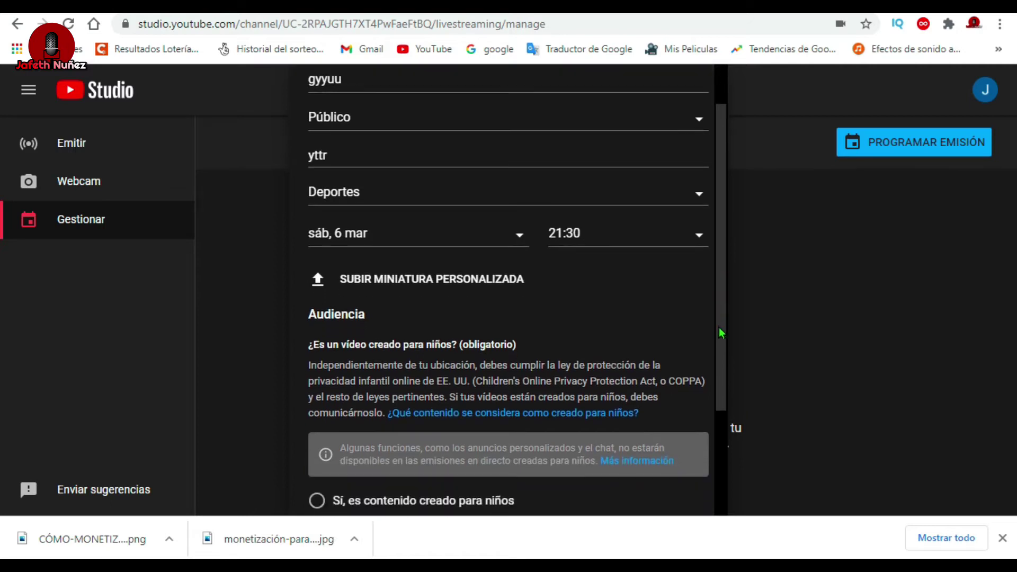
left_click(513, 285)
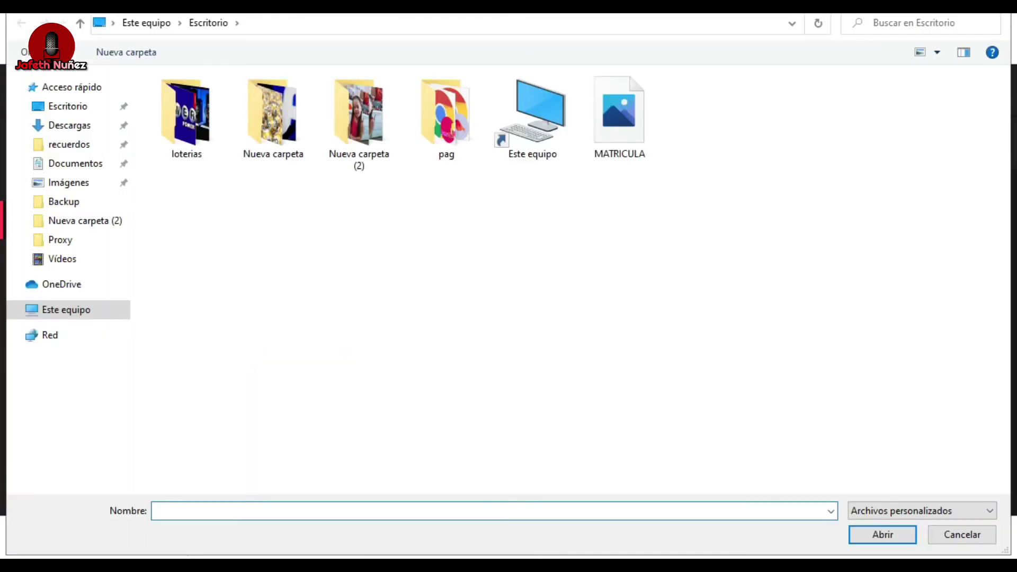
key("Escape")
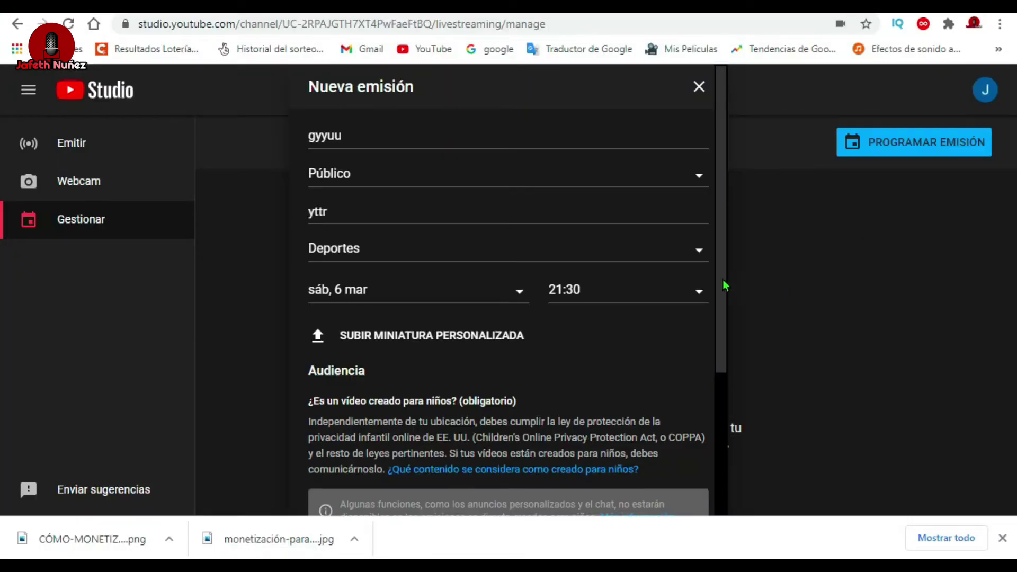
Step: Mark the stream as not made for children and create it
scroll(725, 284, "down", 4)
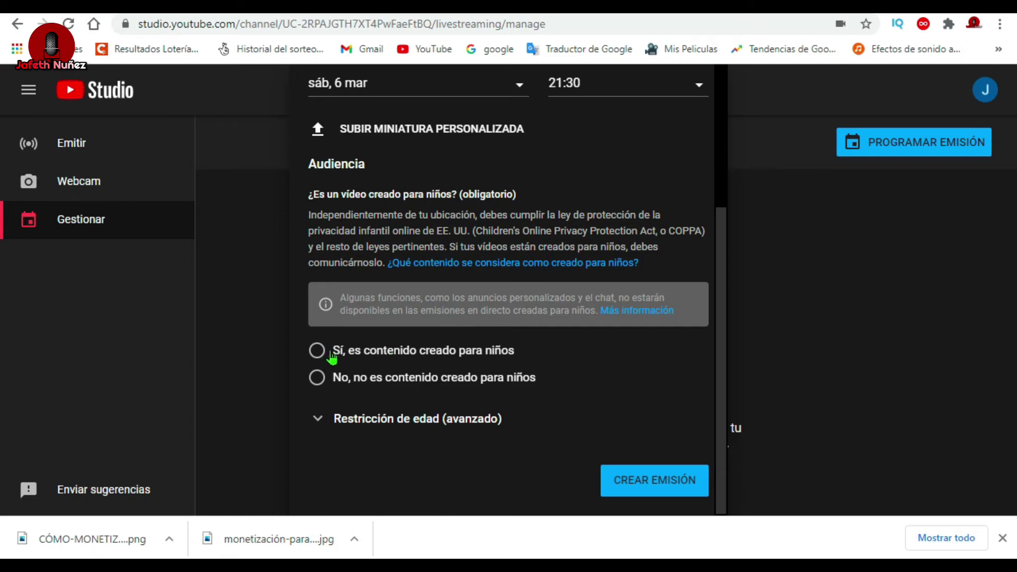
left_click(318, 379)
scroll(500, 341, "up", 4)
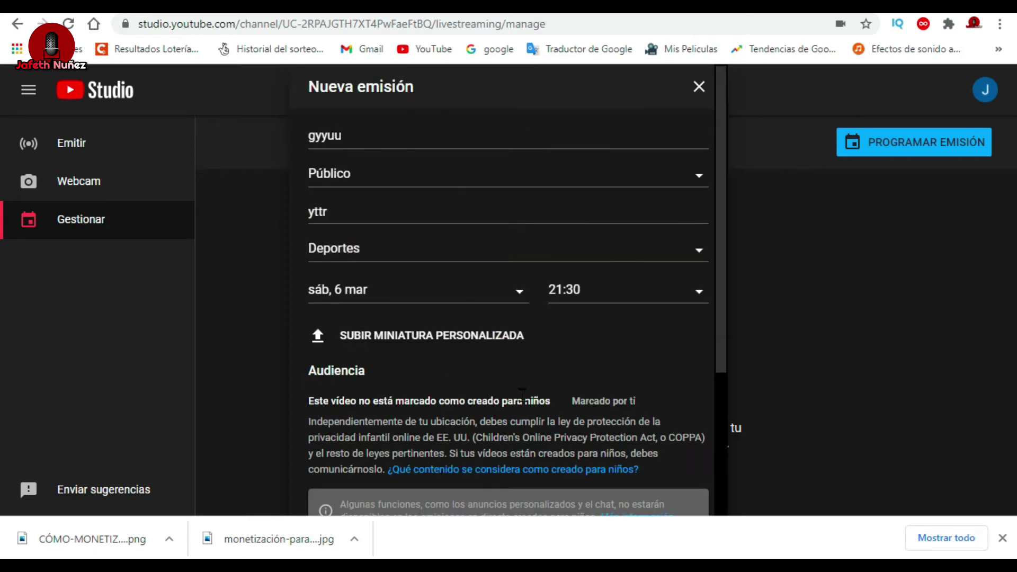
scroll(723, 300, "down", 4)
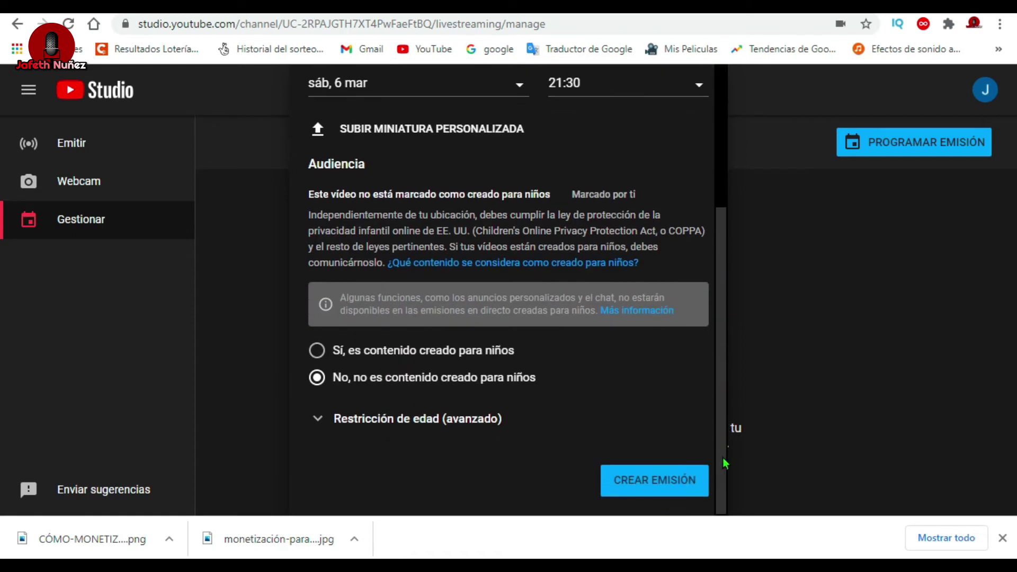
left_click(672, 481)
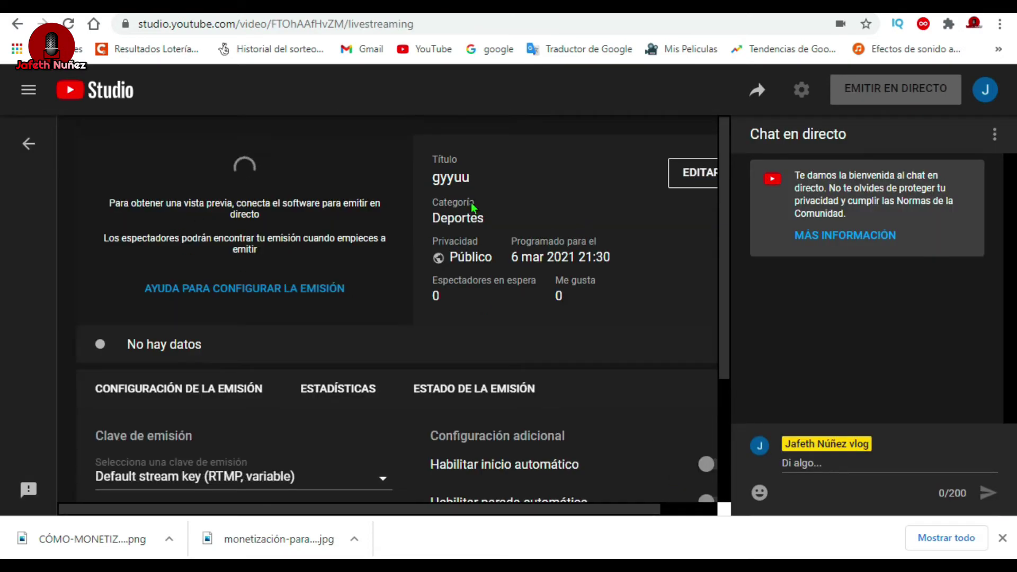
Step: Copy the stream key from the new stream's configuration
left_click_drag(724, 206, 700, 197)
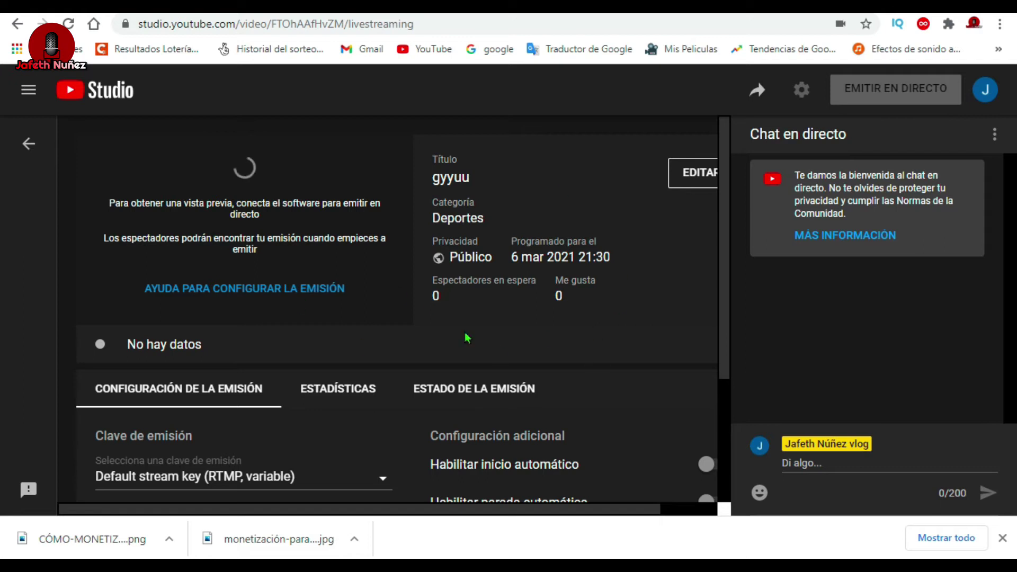
left_click_drag(724, 250, 722, 334)
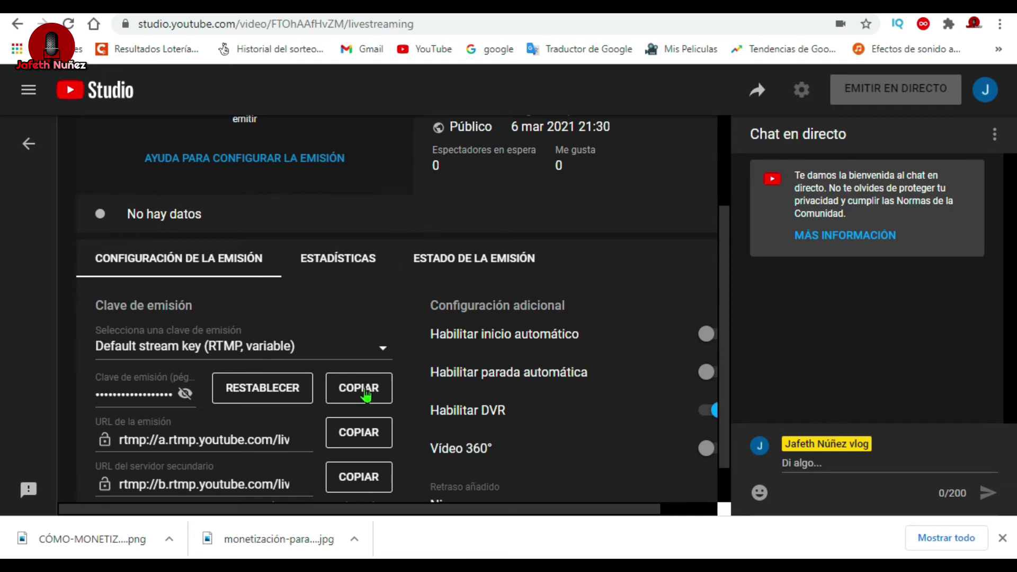
left_click(365, 393)
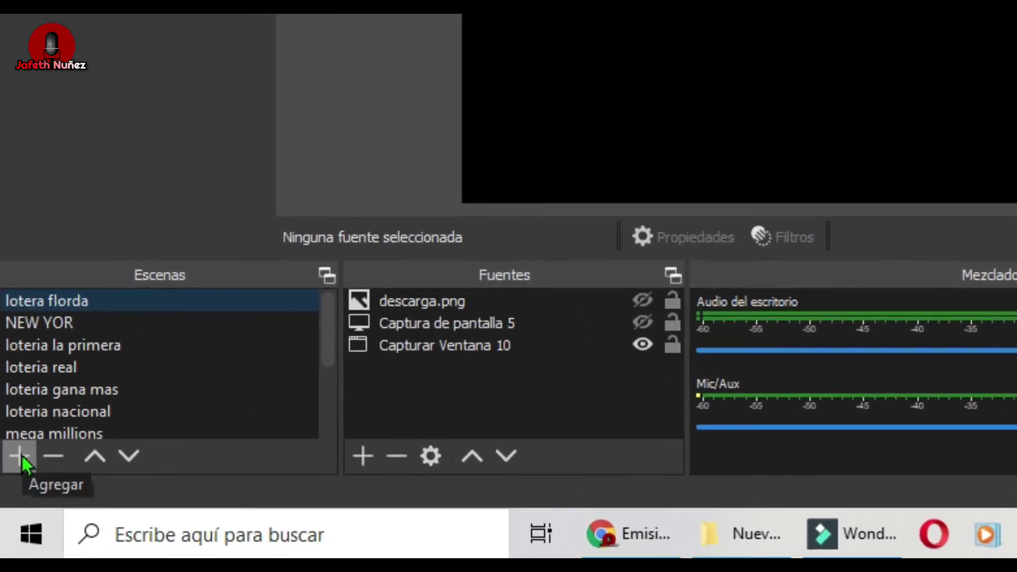
Step: Switch to OBS Studio and add a new scene named "prueva"
left_click(13, 517)
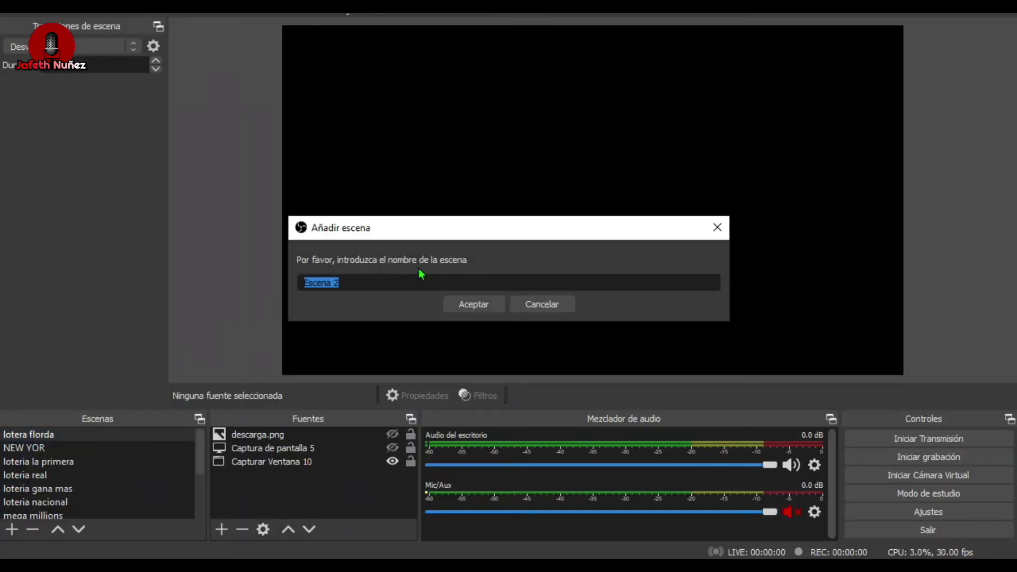
type("prueva")
left_click(463, 309)
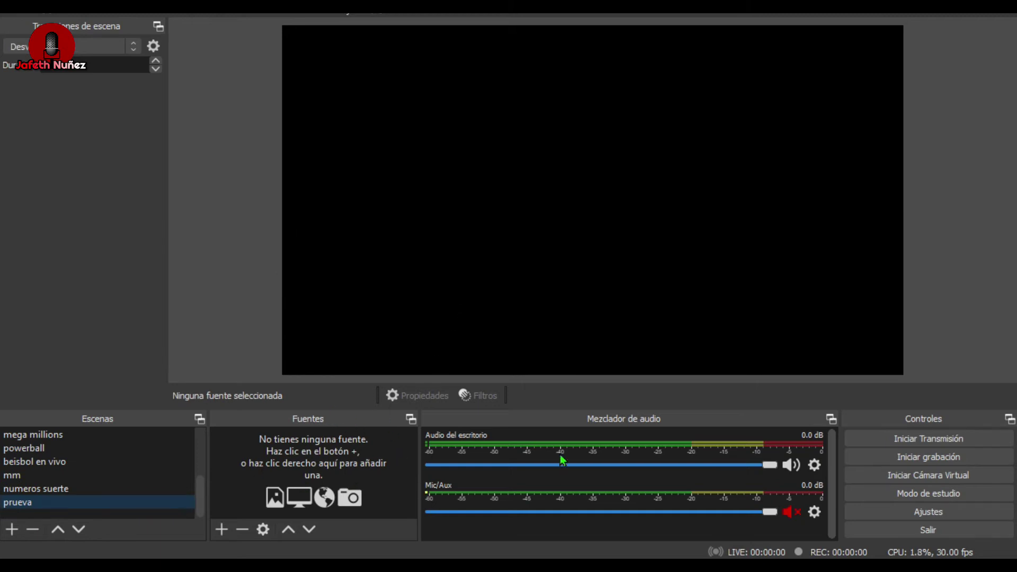
Step: Replace the stream key in the streaming settings with the one copied from YouTube Studio
left_click(908, 517)
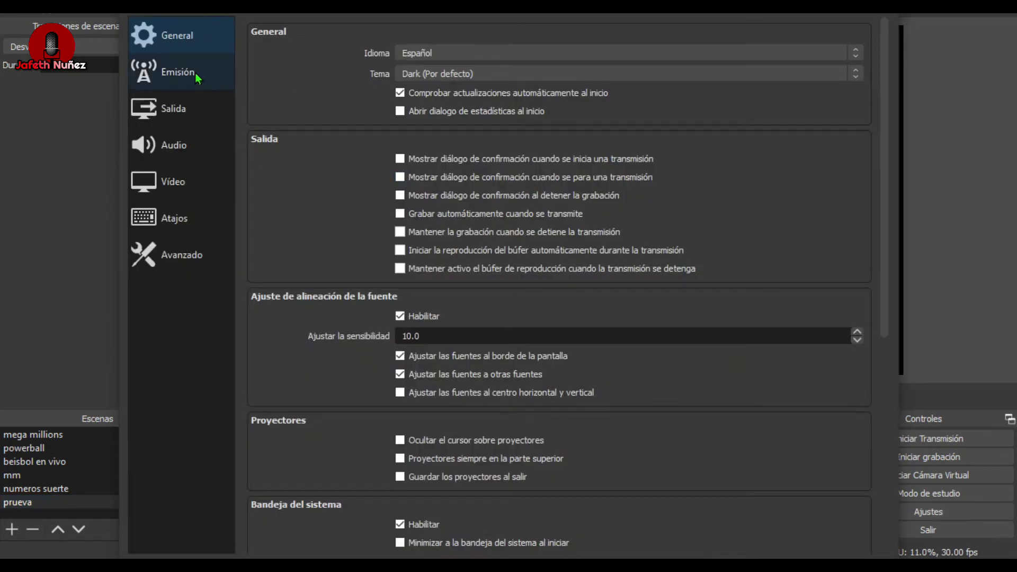
left_click(195, 72)
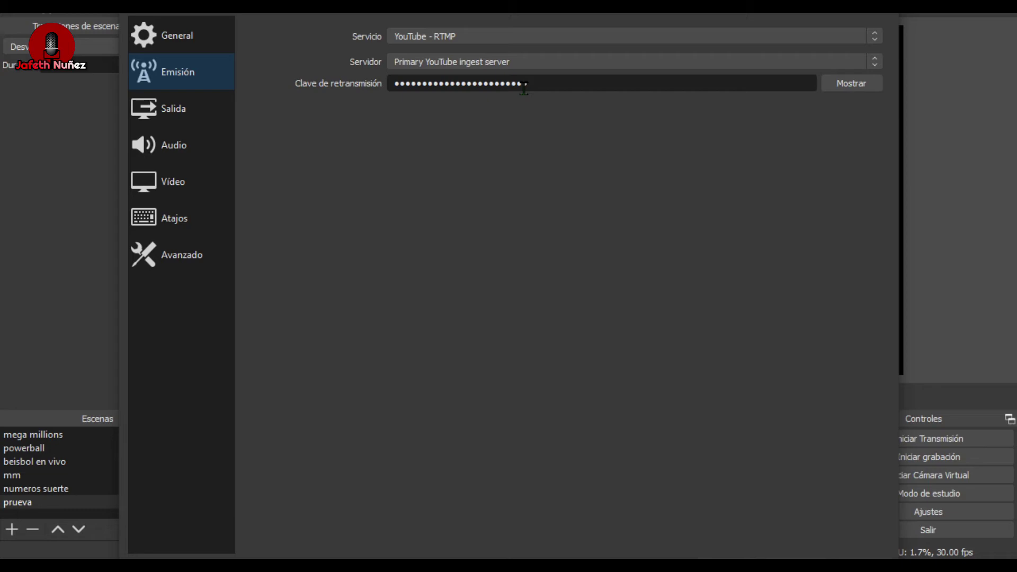
key("alt+Tab")
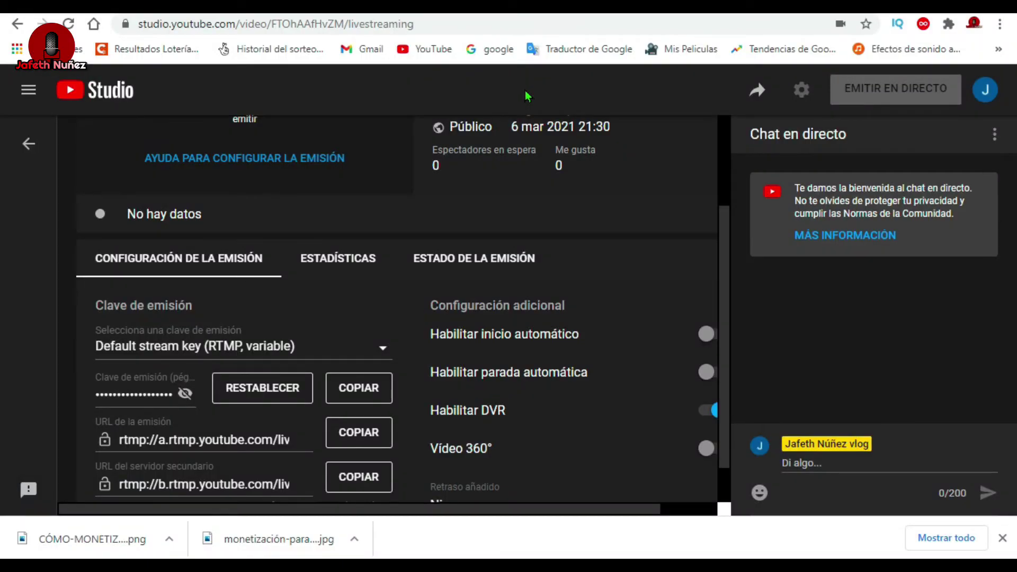
key("alt+Tab")
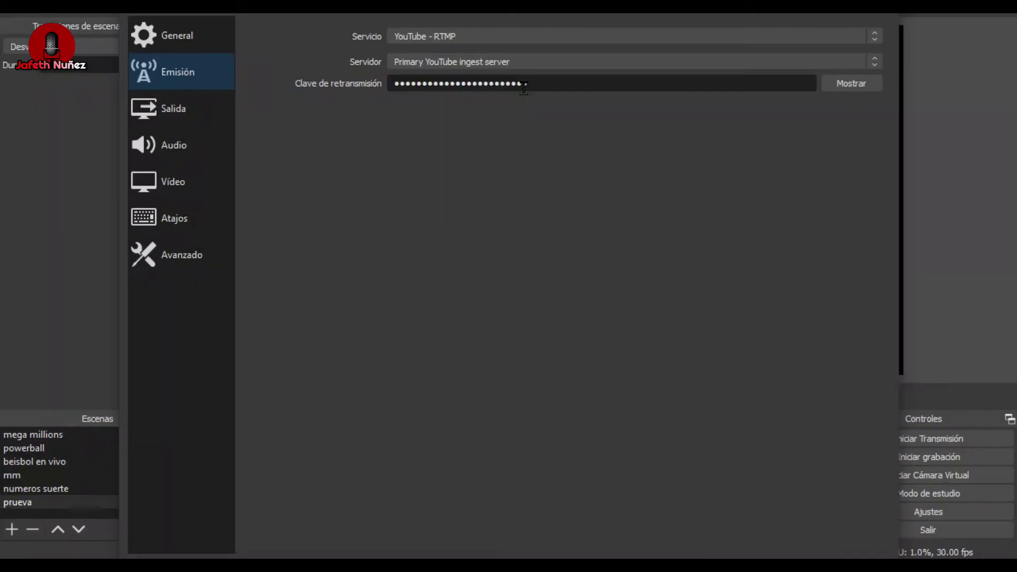
left_click_drag(536, 86, 336, 88)
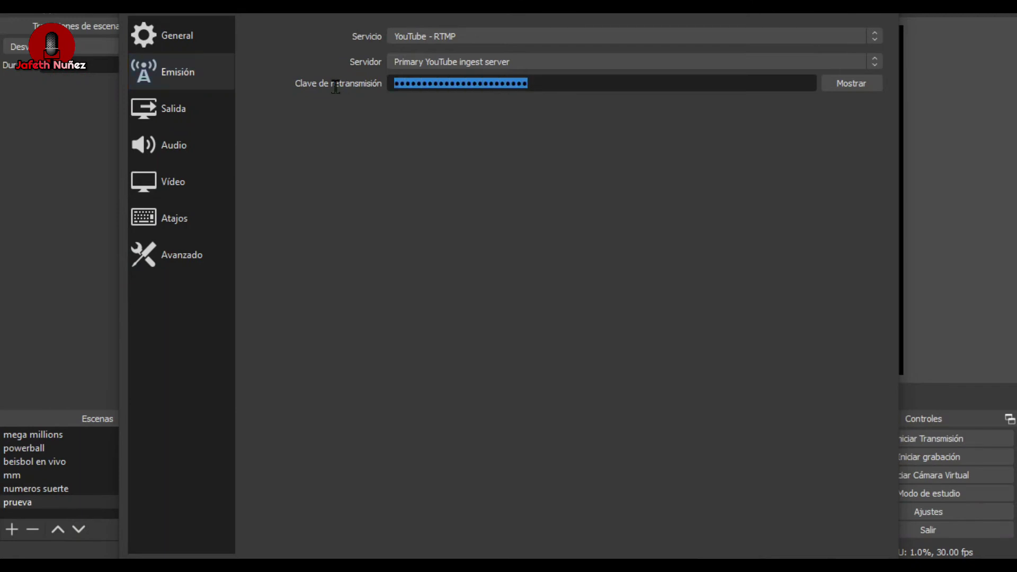
right_click(402, 81)
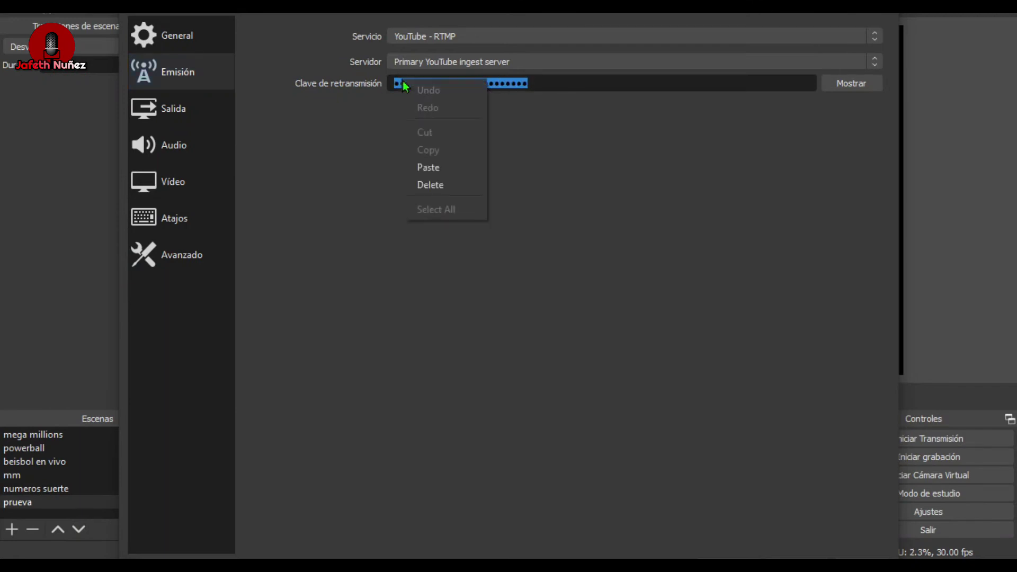
left_click(442, 168)
mouse_move(467, 15)
left_mouse_down()
mouse_move(467, 77)
mouse_move(462, 24)
left_mouse_up()
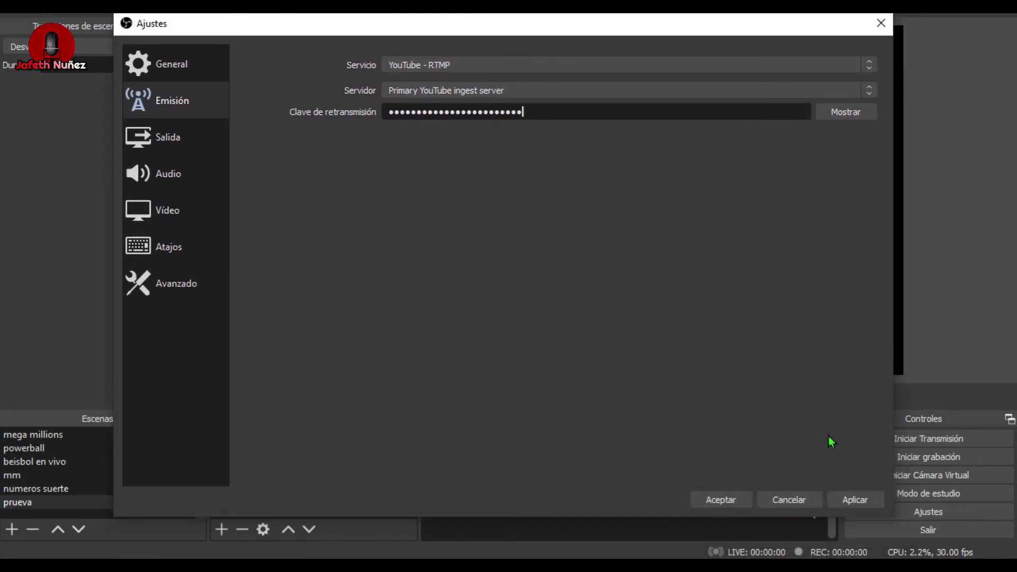
Step: Apply the streaming settings for the YouTube - RTMP service and close the settings
left_click(846, 496)
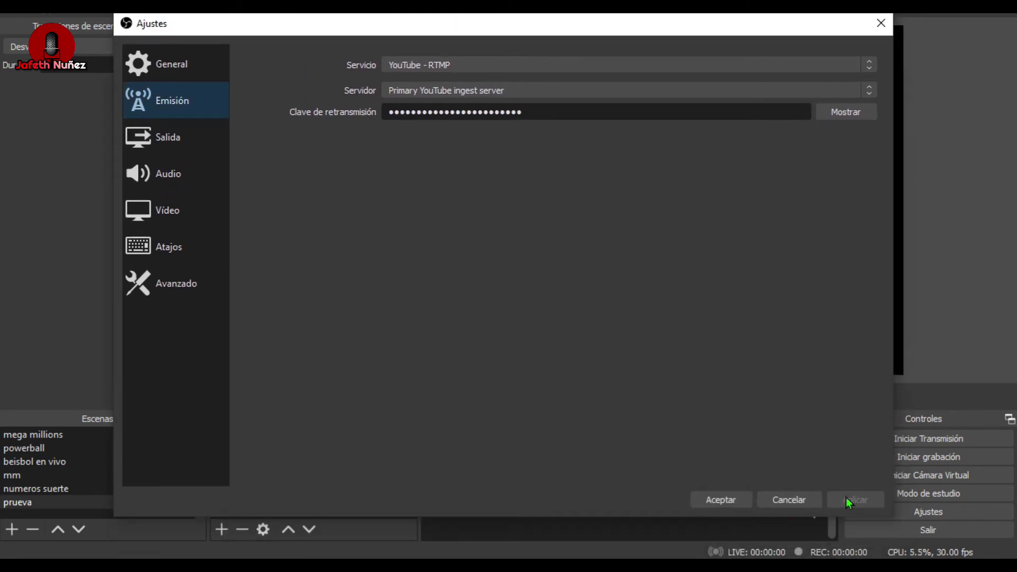
left_click(726, 505)
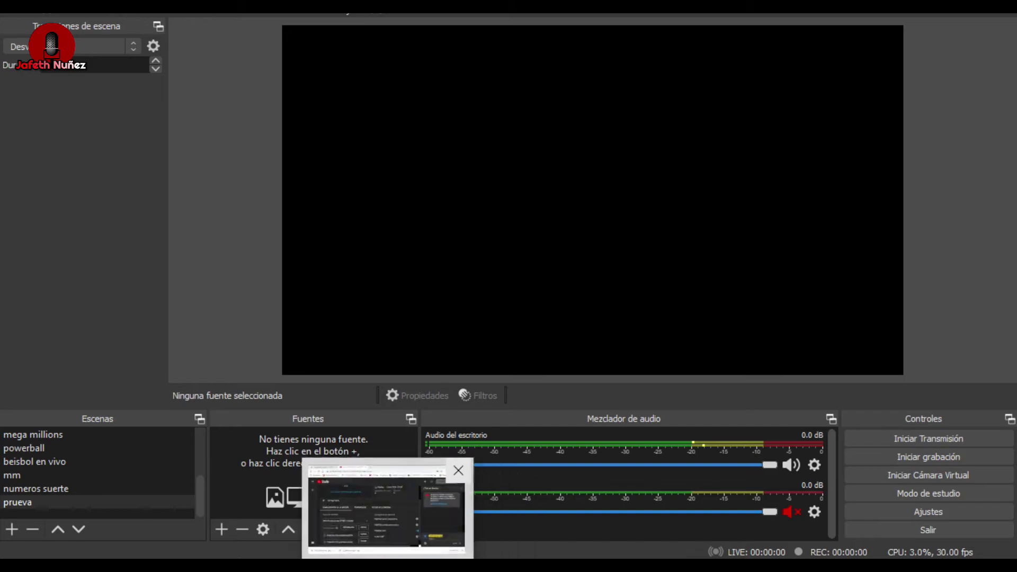
Step: Switch to YouTube Studio to check the scheduled stream's connection status, and return to OBS Studio
left_click(386, 503)
left_click_drag(722, 383, 724, 293)
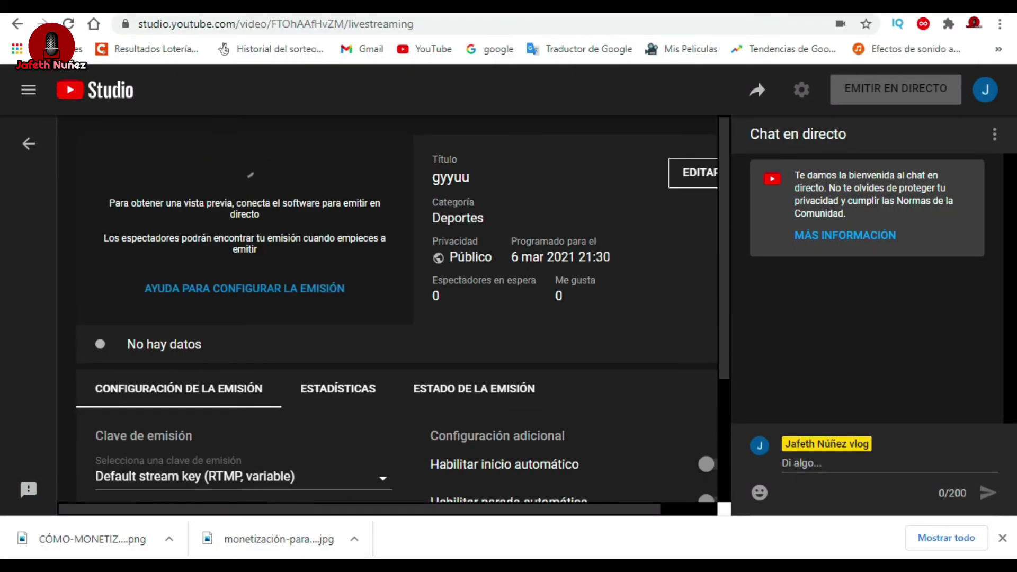
key("alt+Tab")
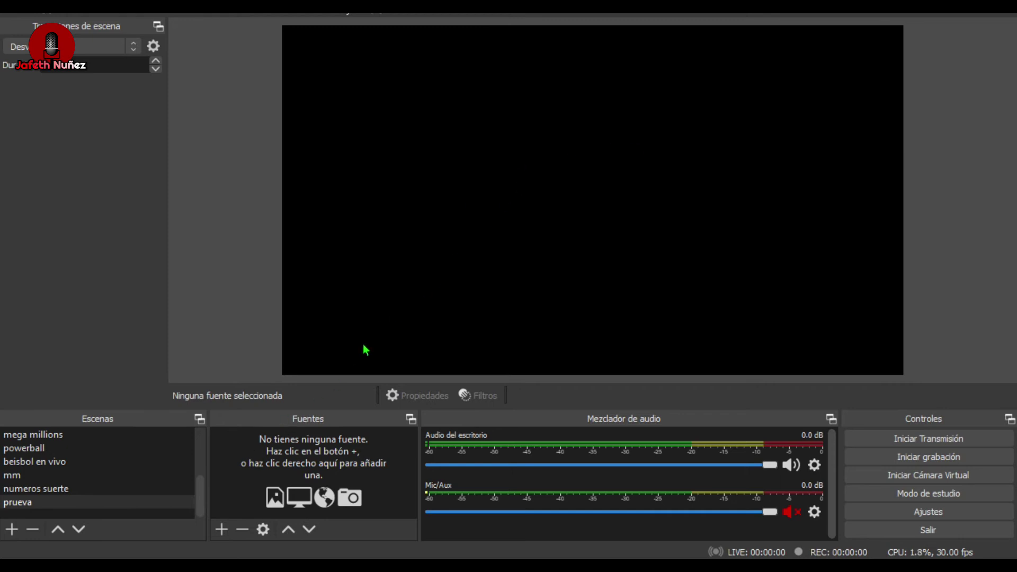
Step: Add a new display capture source for Pantalla 1 with cursor capture to the "prueva" scene
left_click(224, 530)
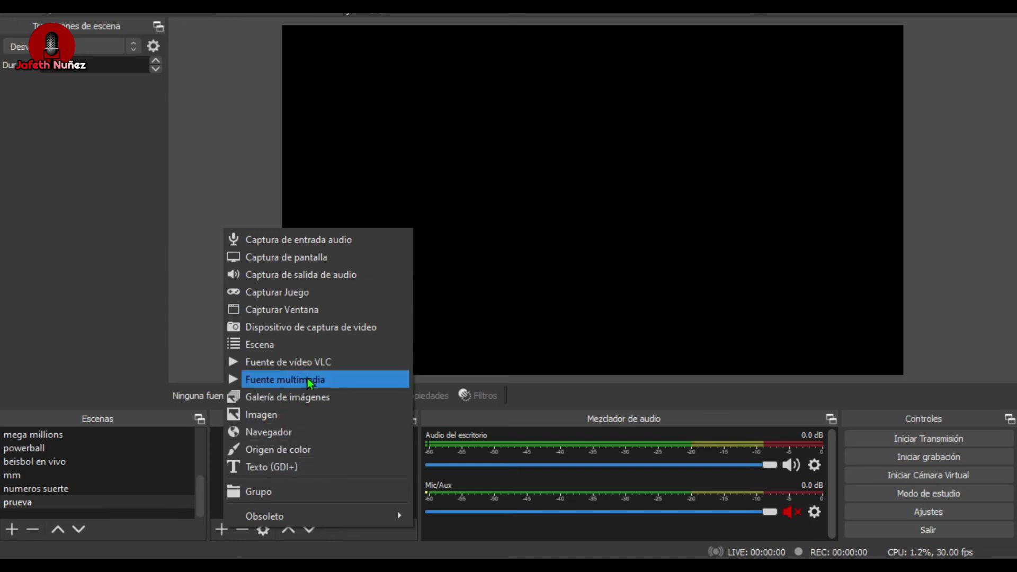
left_click(296, 258)
left_click(530, 394)
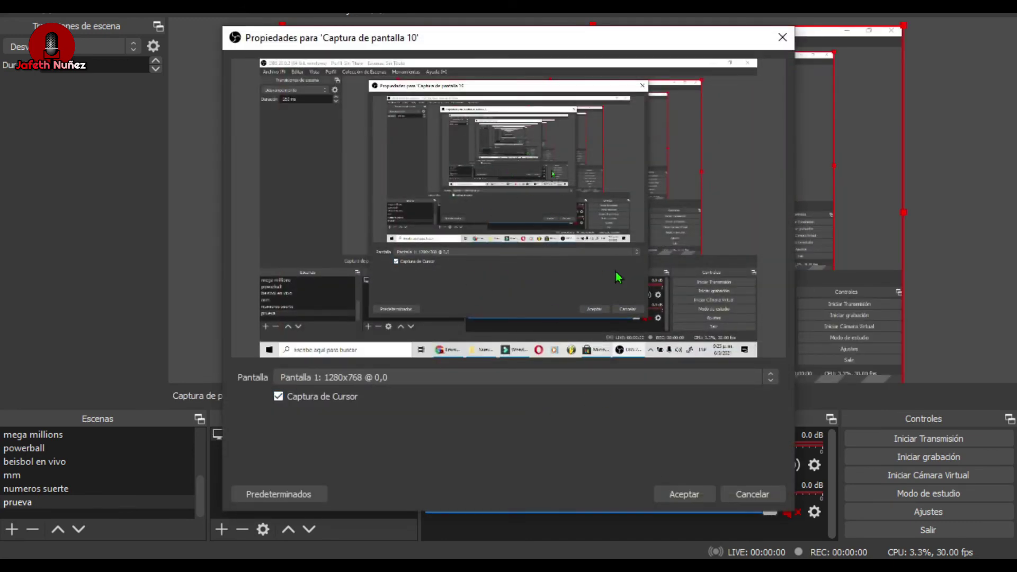
left_click(686, 500)
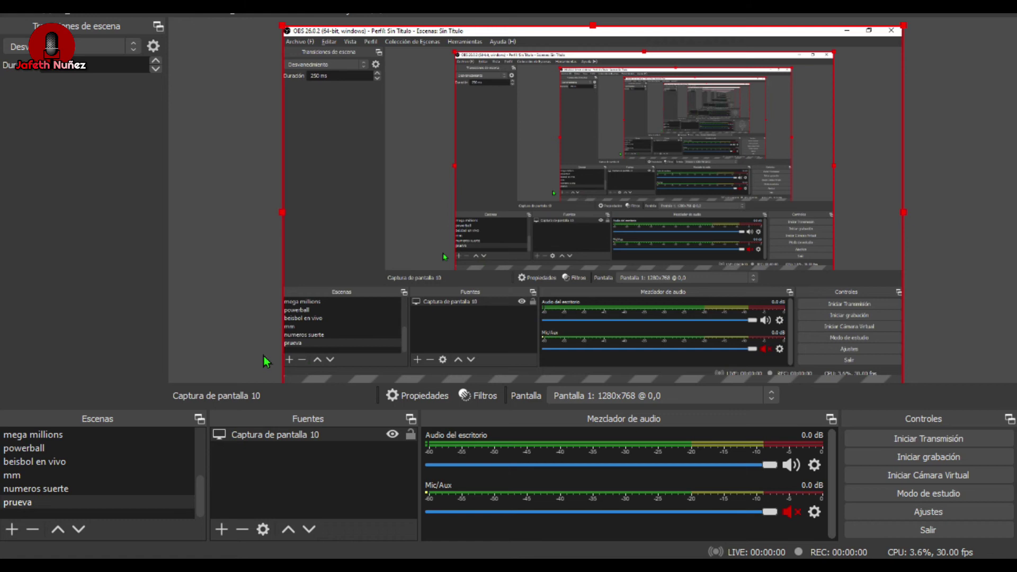
Step: Start streaming from OBS Studio and, once the preview is ready in YouTube Studio, take the broadcast live
left_click(908, 437)
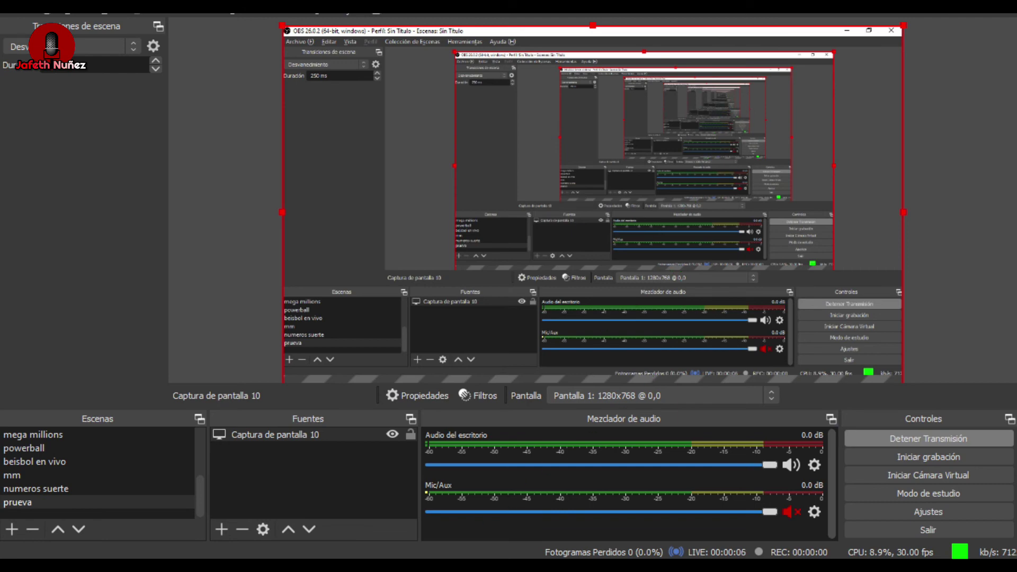
left_click(389, 509)
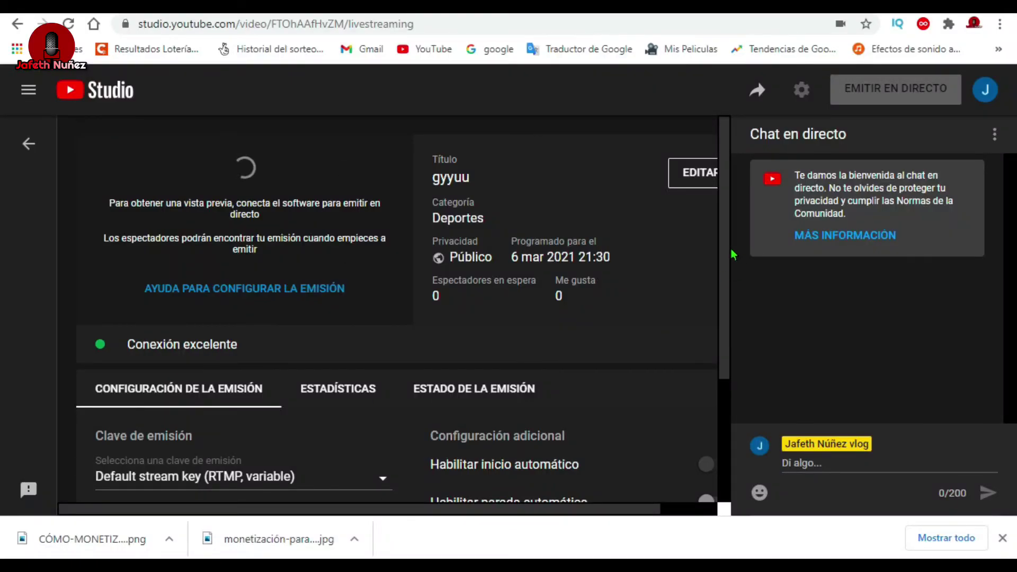
left_click_drag(729, 247, 755, 239)
left_click_drag(730, 188, 724, 161)
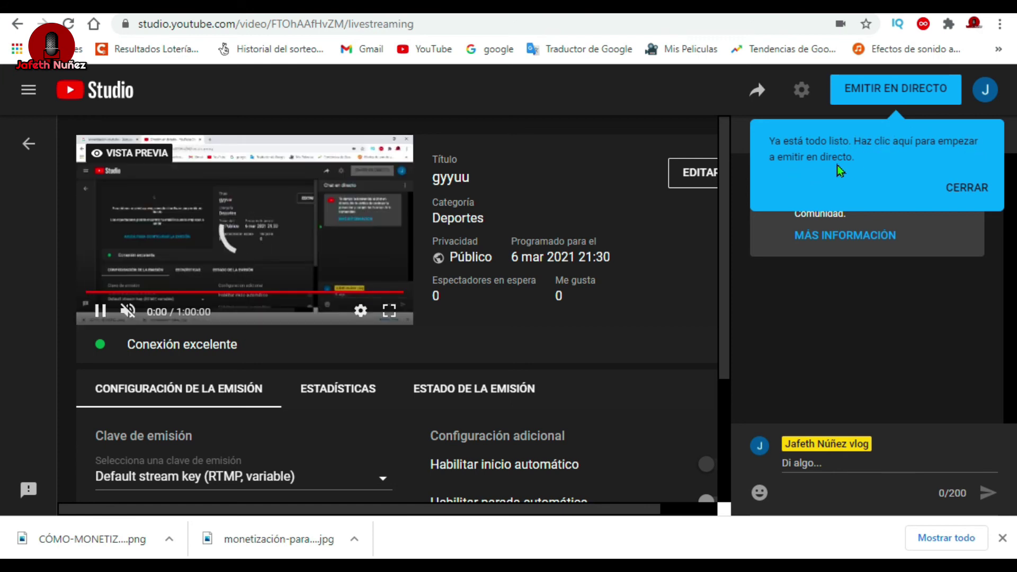
left_click(869, 92)
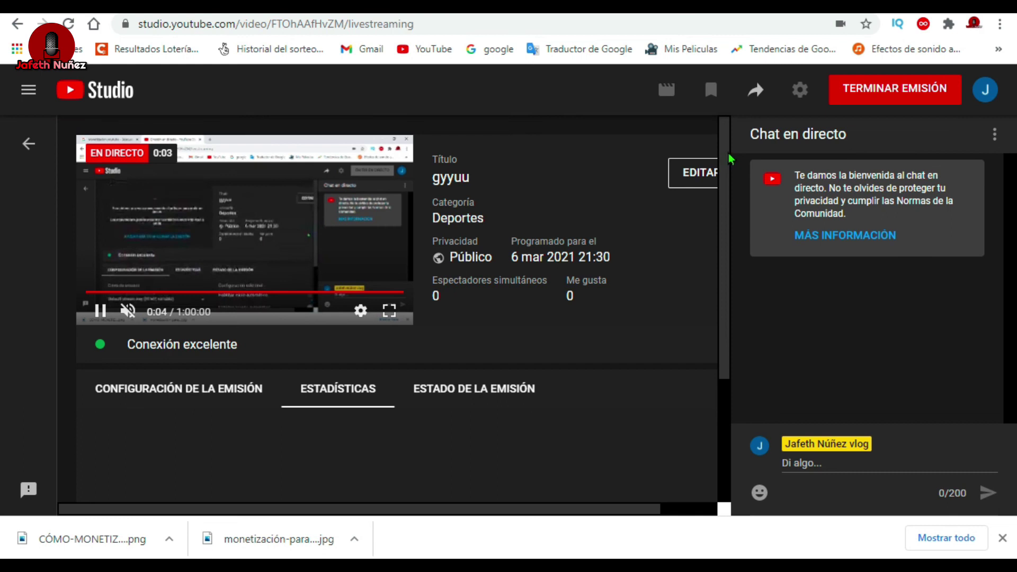
Step: View the live broadcast's sharing options and look over its details and viewer statistics
left_click(761, 94)
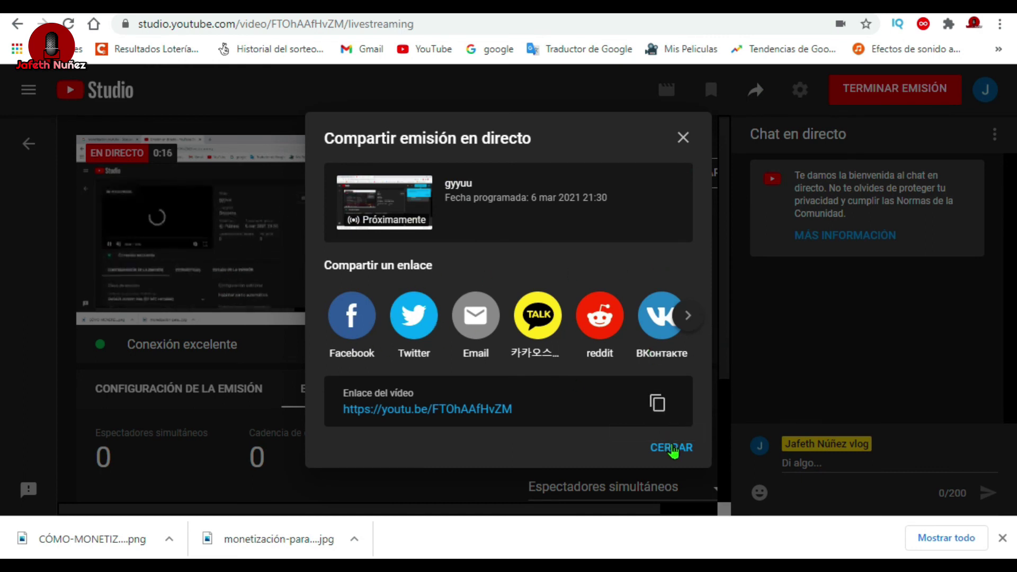
left_click(672, 449)
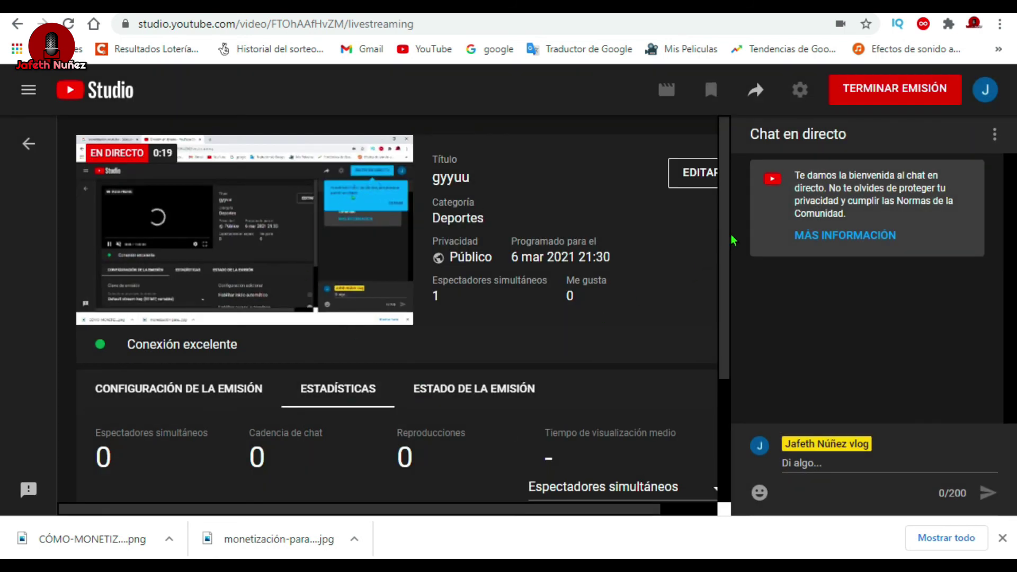
left_click_drag(730, 239, 729, 267)
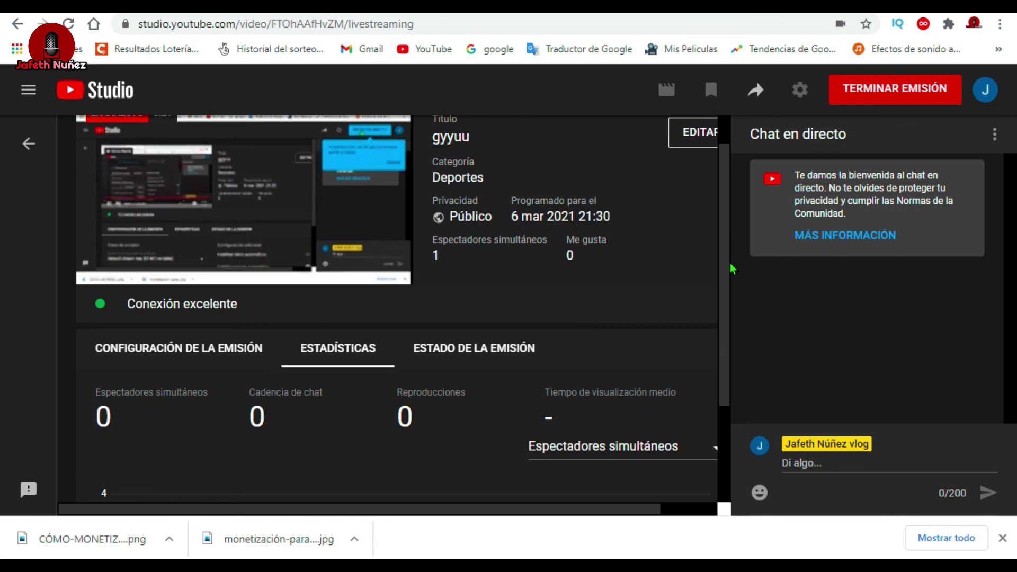
scroll(730, 268, "up", 1)
scroll(740, 218, "down", 1)
scroll(768, 284, "up", 1)
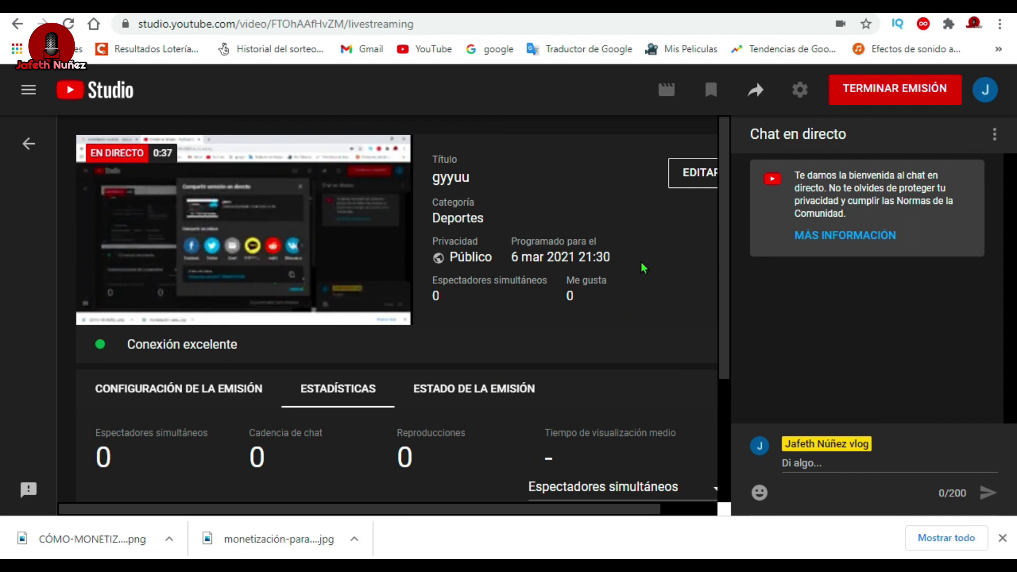
left_click_drag(732, 186, 741, 146)
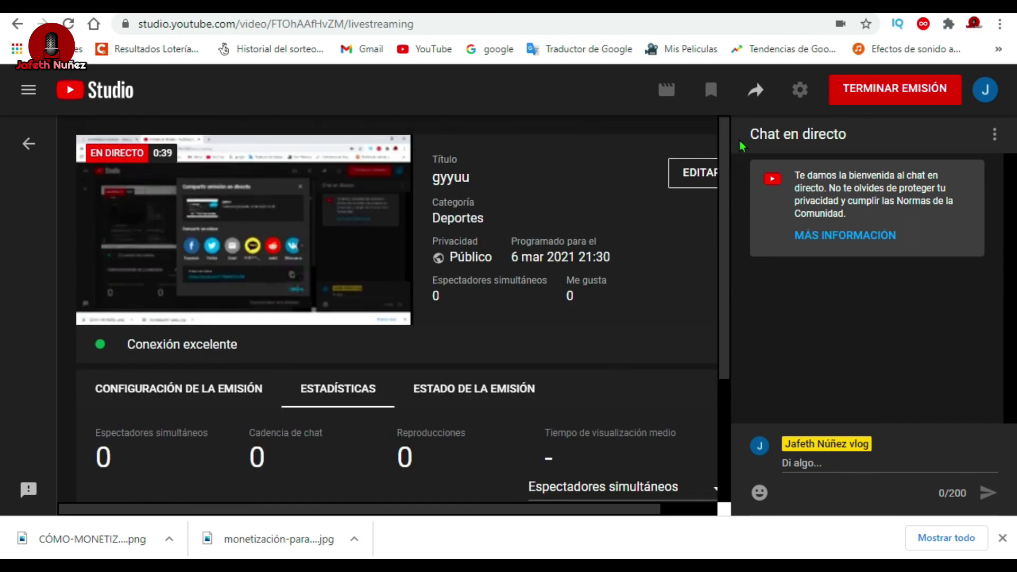